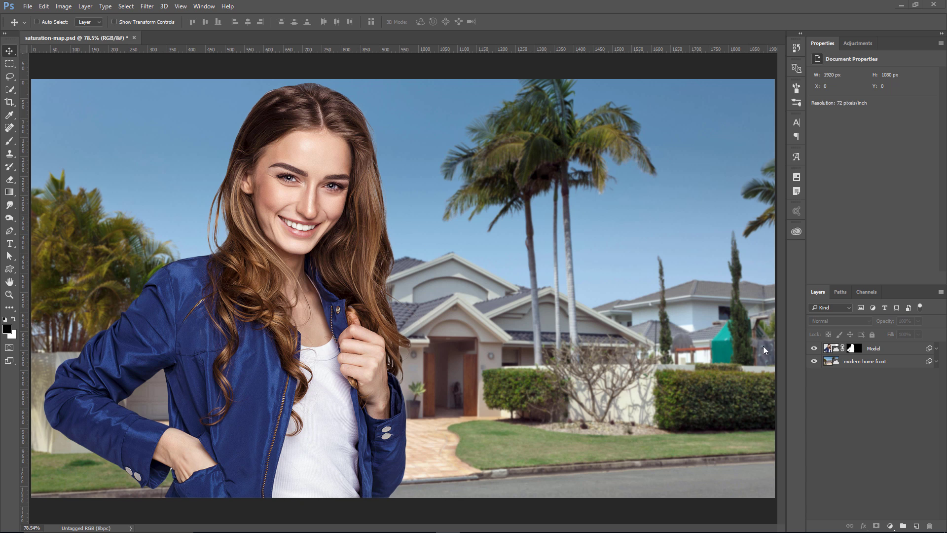
Step: Toggle the Model and house layers' visibility and the Model mask to compare the composite
click(814, 348)
click(814, 361)
shift+click(855, 350)
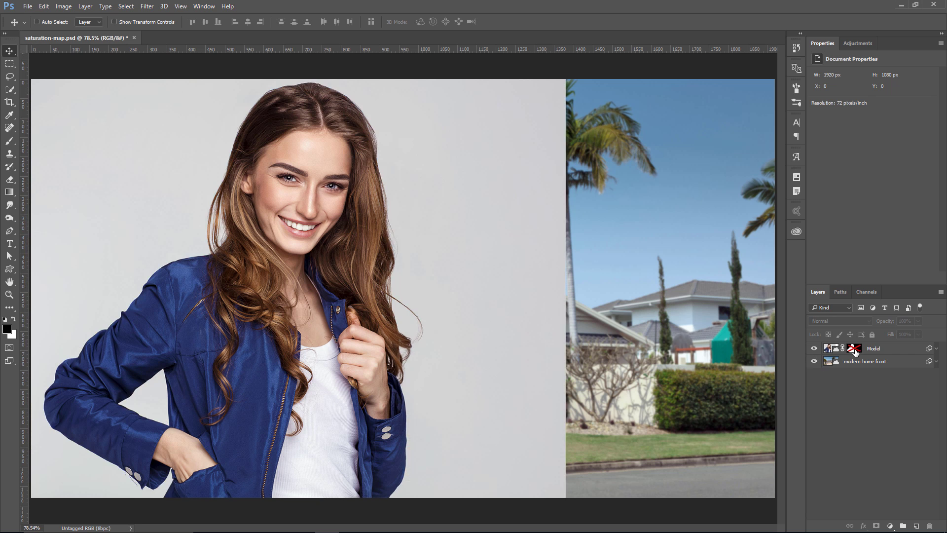
shift+click(855, 350)
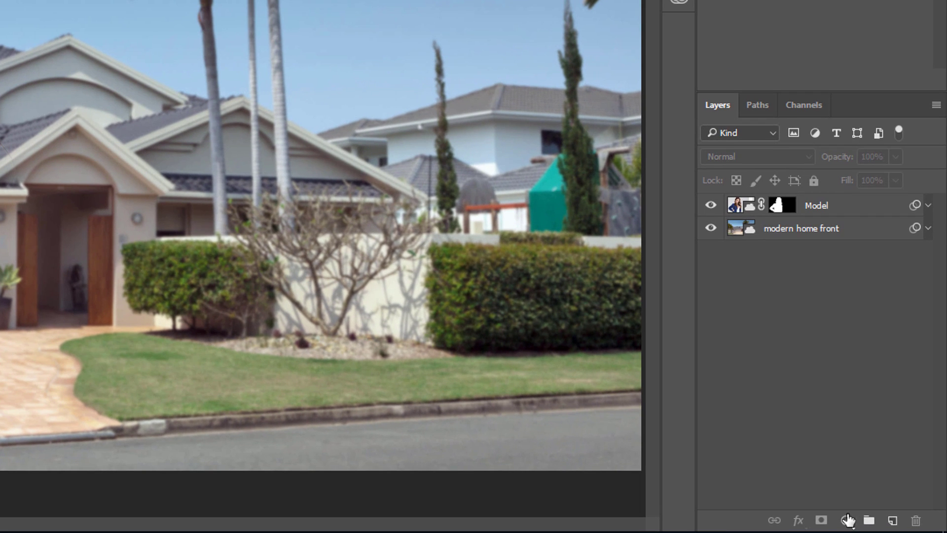
Step: Add a Selective Color adjustment layer named 'Saturation Map'
click(846, 520)
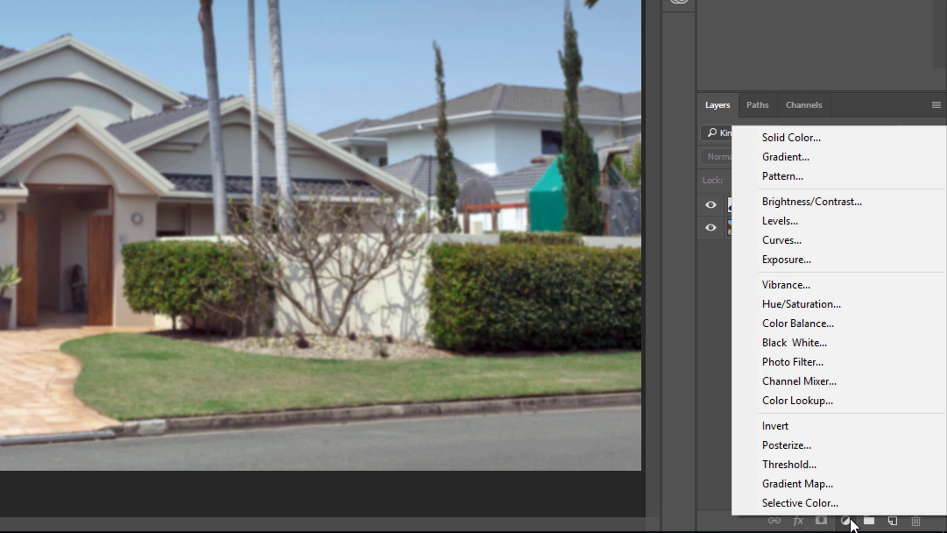
click(836, 502)
double_click(842, 205)
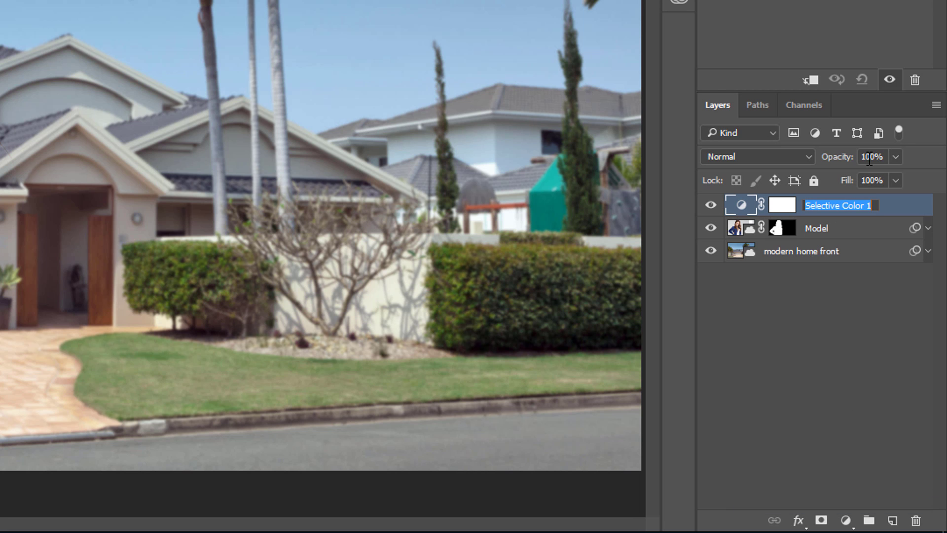
text(Saturation Map)
key(Return)
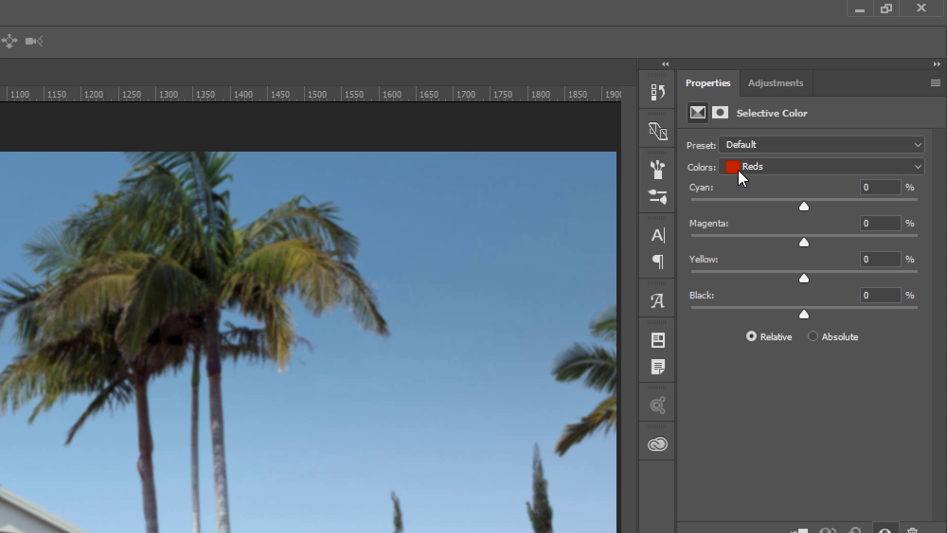
Step: In Absolute mode, set Black to -100 for reds, yellows, greens and cyans
click(813, 336)
drag(804, 312, 687, 309)
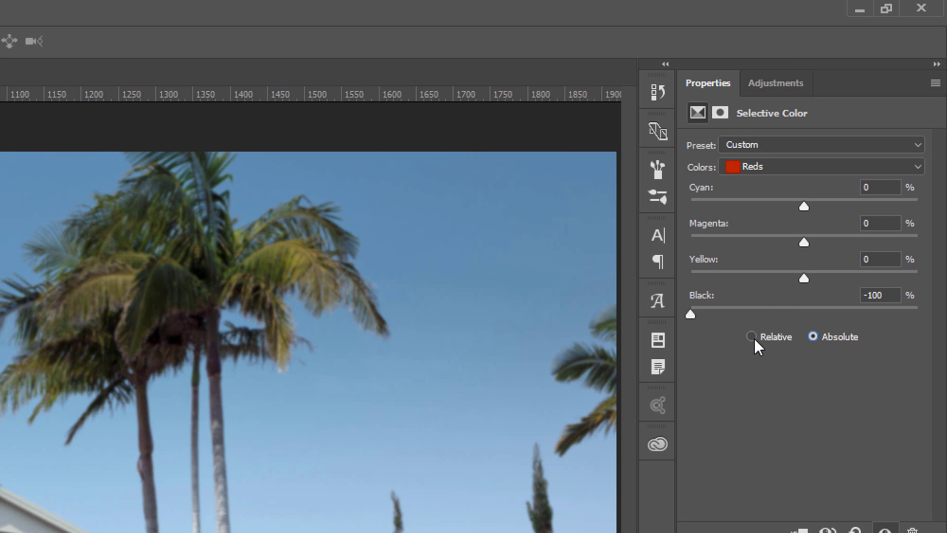
click(781, 166)
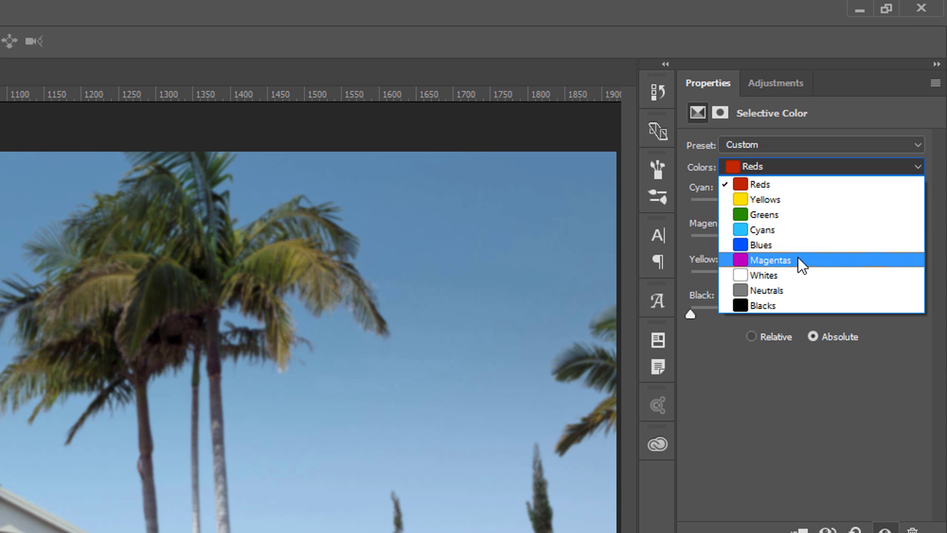
click(777, 200)
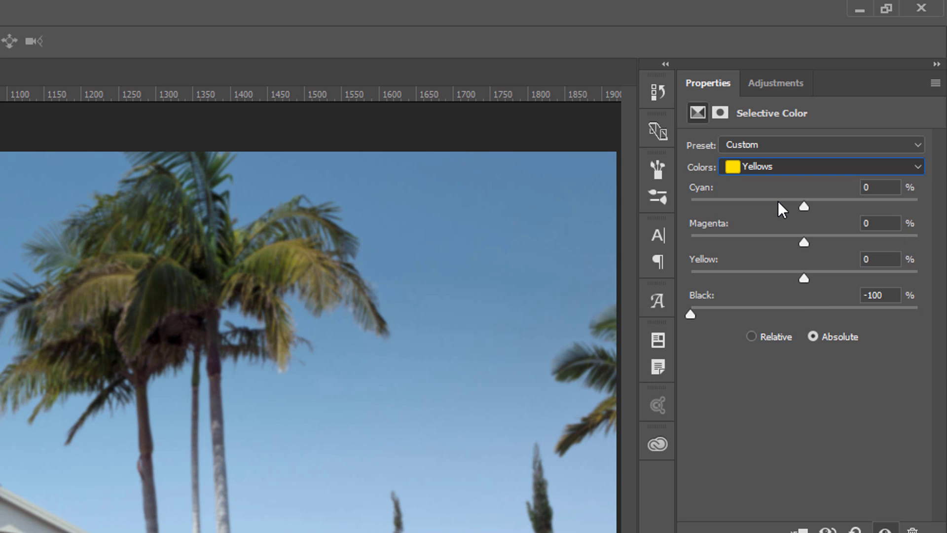
drag(805, 313, 691, 313)
click(760, 166)
click(764, 215)
drag(804, 313, 690, 313)
click(762, 163)
click(762, 230)
drag(803, 313, 691, 313)
Step: Remove black from the blues and set magentas' Black to -100
click(803, 166)
click(776, 245)
drag(804, 313, 715, 314)
click(779, 163)
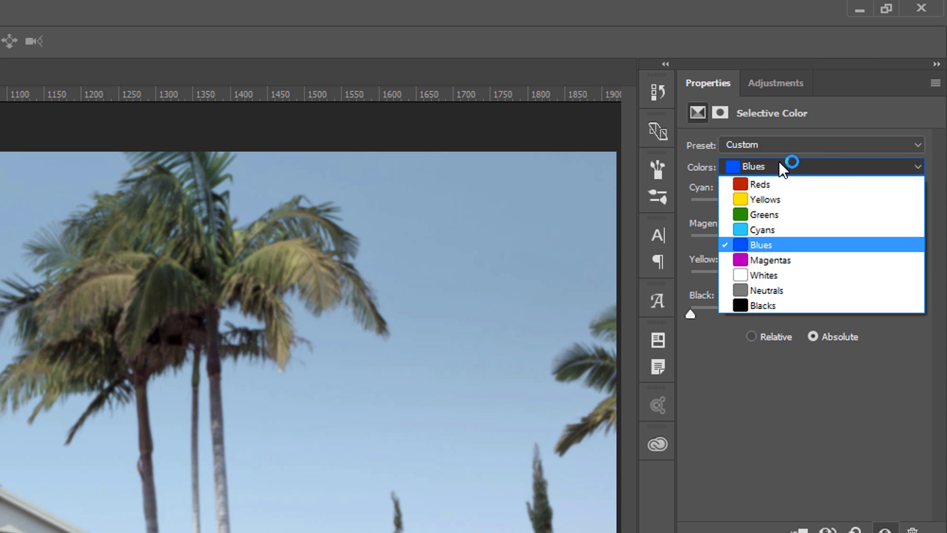
click(771, 259)
drag(805, 314, 691, 313)
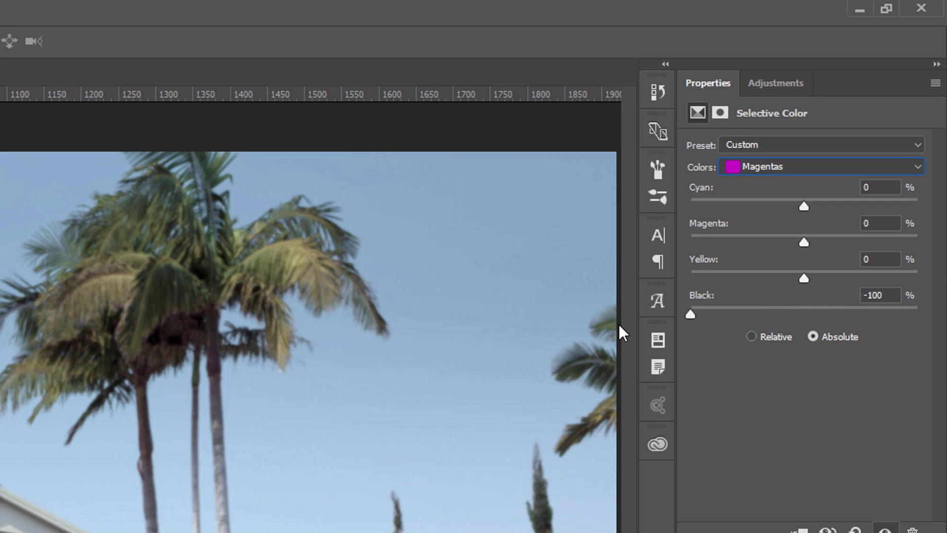
Step: Set Black to +100 for the Whites and the Blacks
click(762, 166)
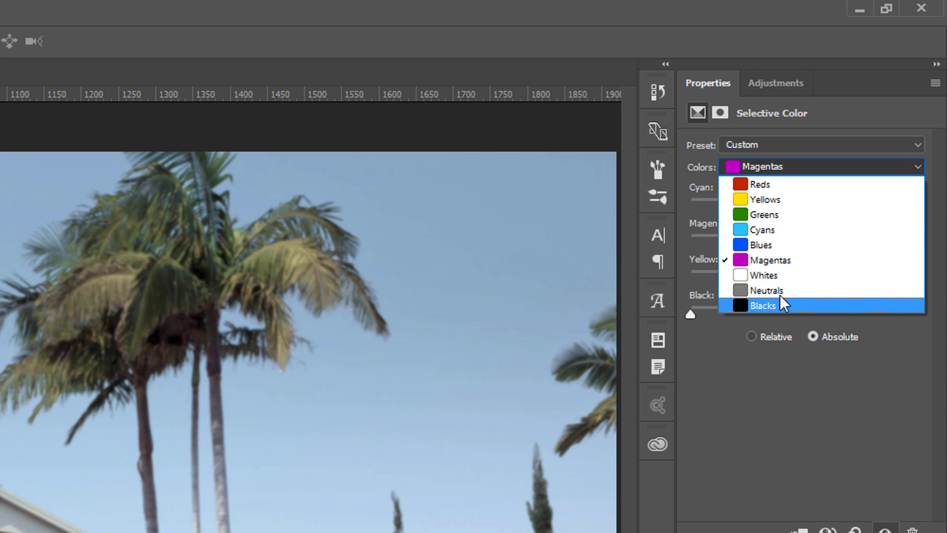
click(778, 275)
drag(804, 315, 923, 315)
click(778, 167)
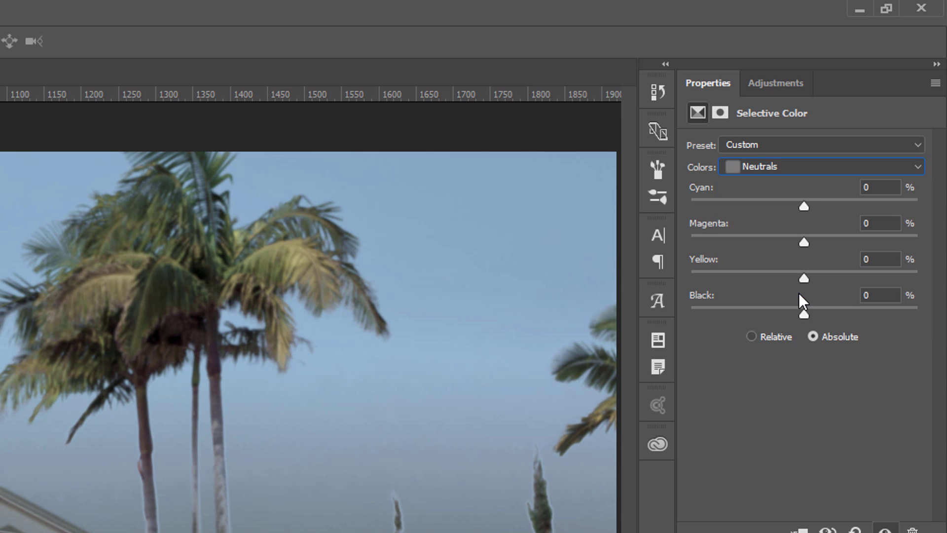
drag(804, 311, 916, 316)
click(806, 130)
click(805, 175)
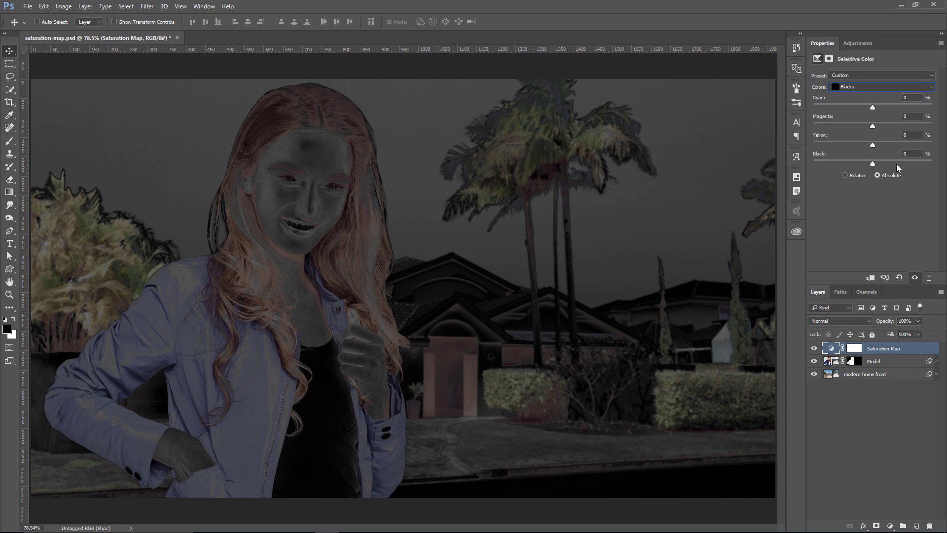
drag(872, 164, 943, 168)
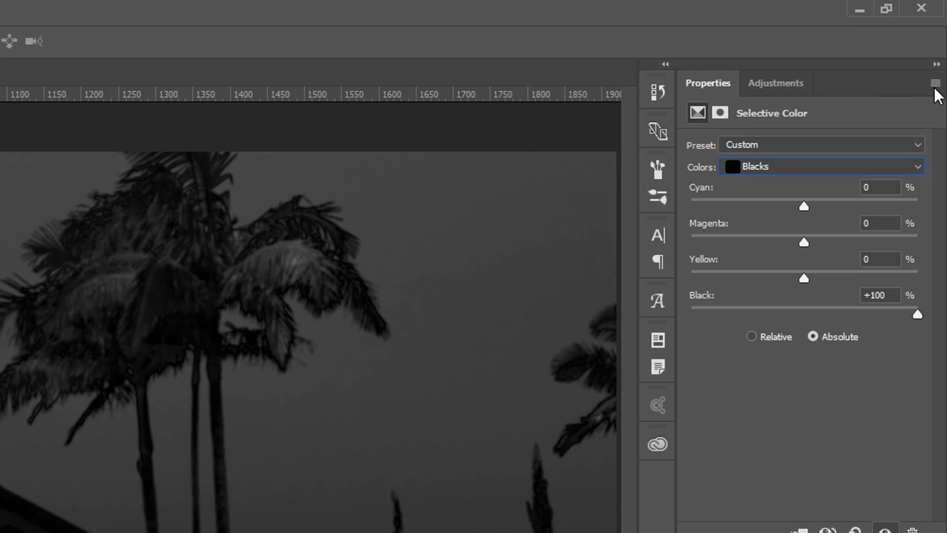
Step: Save the Selective Color settings as preset 'Saturation Map' and confirm it appears in the Preset list
click(936, 84)
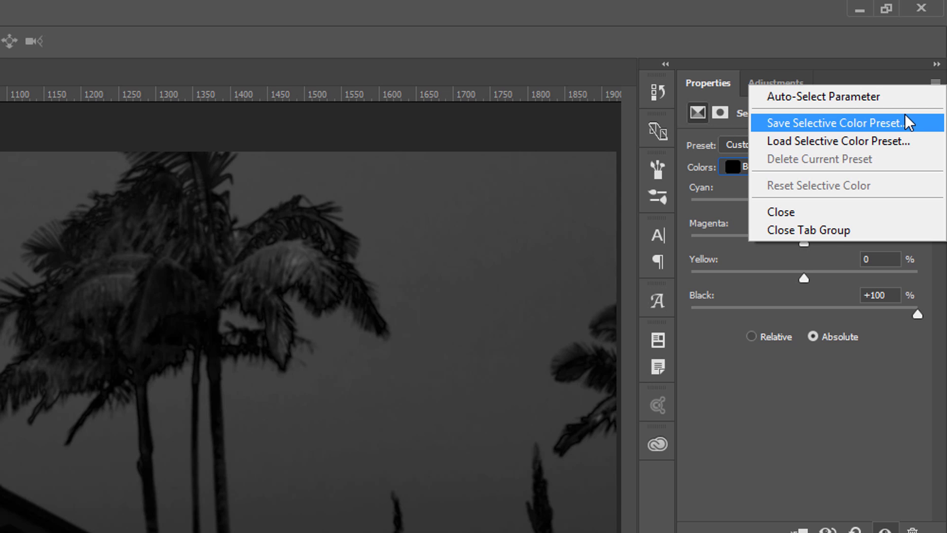
click(699, 132)
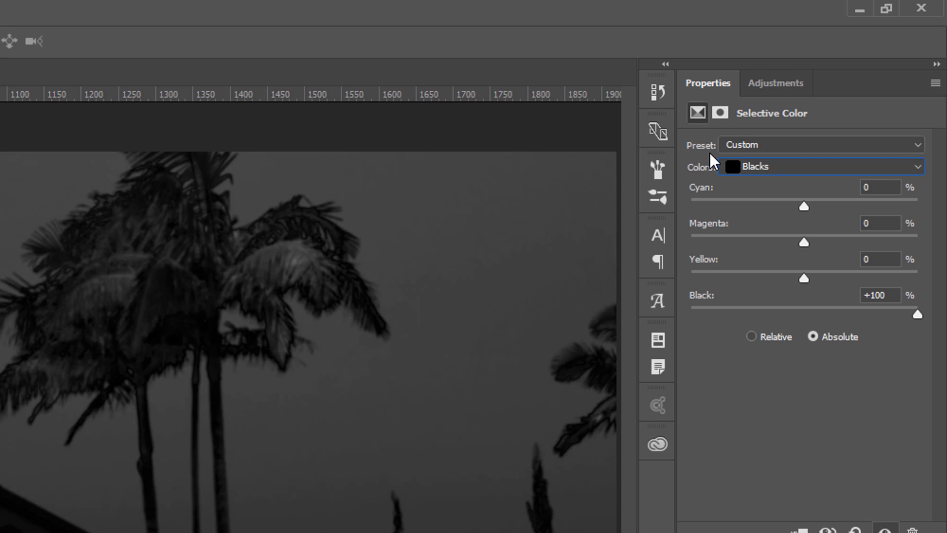
click(734, 142)
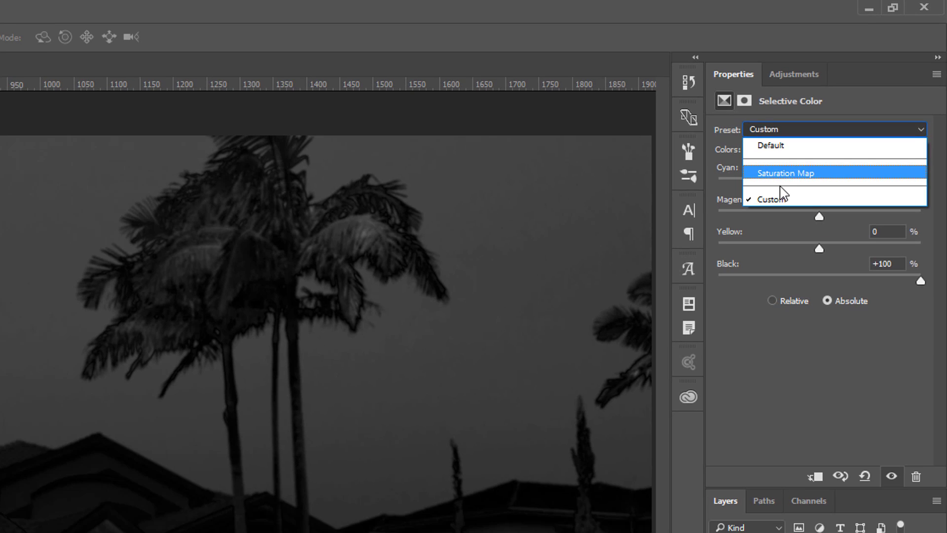
click(861, 348)
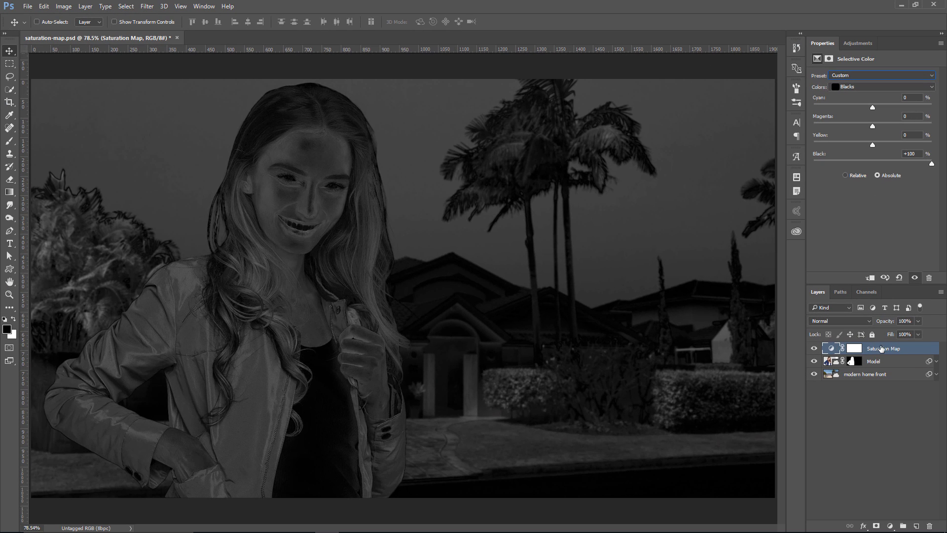
Step: Add a Hue/Saturation adjustment layer clipped to the Model layer
click(814, 350)
click(893, 363)
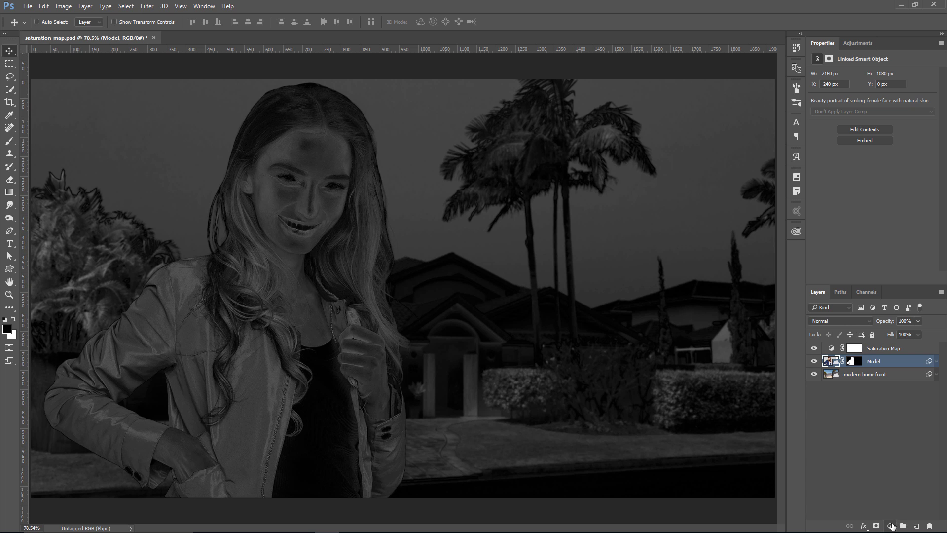
click(890, 526)
click(893, 405)
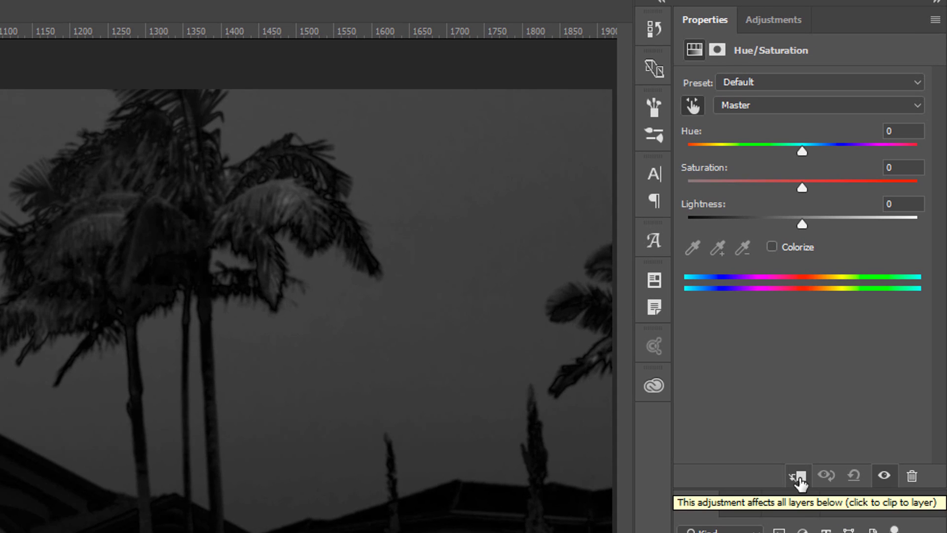
click(800, 473)
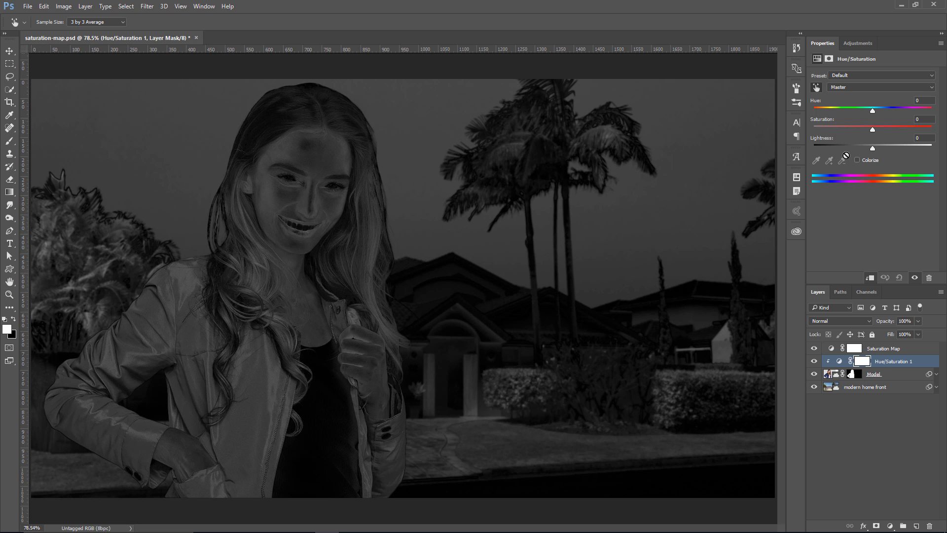
Step: Drop the model's saturation, then push it to +100, toggling the Saturation Map to compare
drag(872, 129, 803, 131)
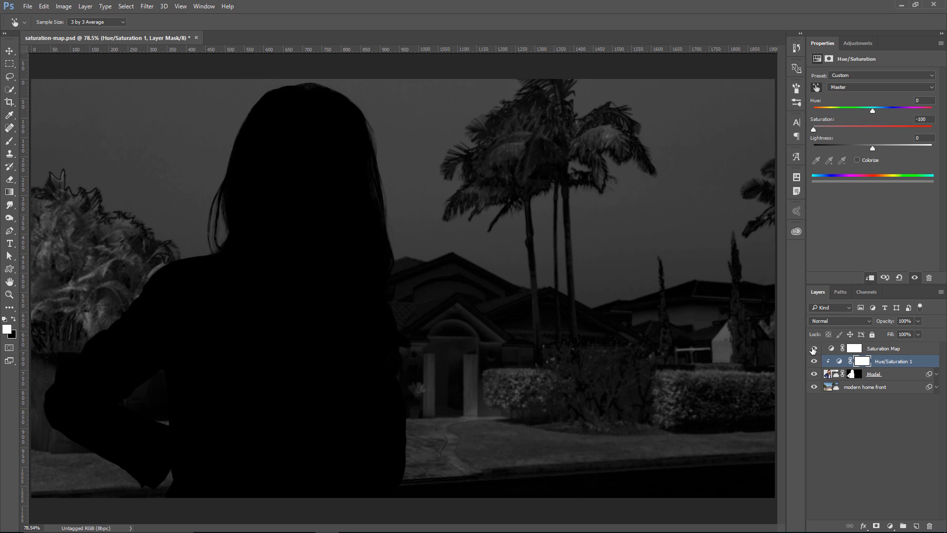
click(814, 349)
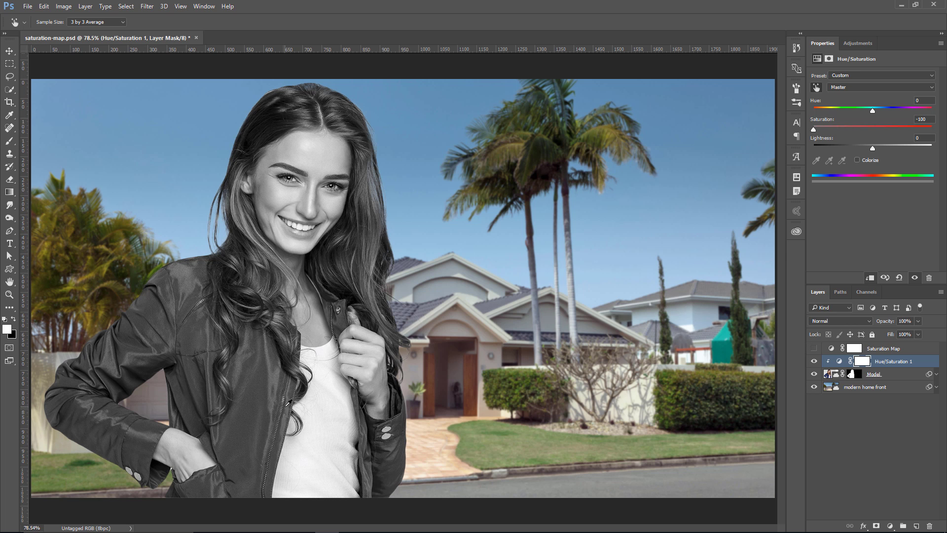
click(814, 348)
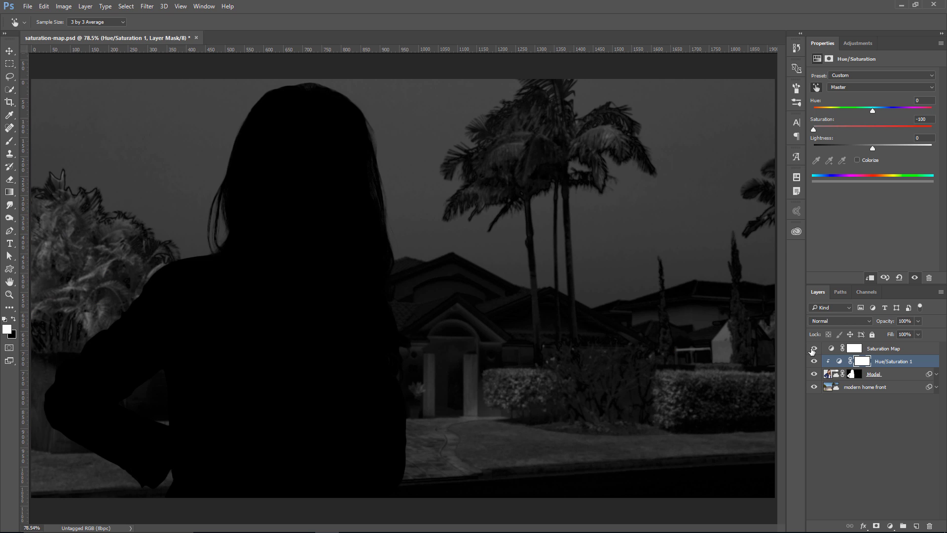
drag(815, 131, 932, 130)
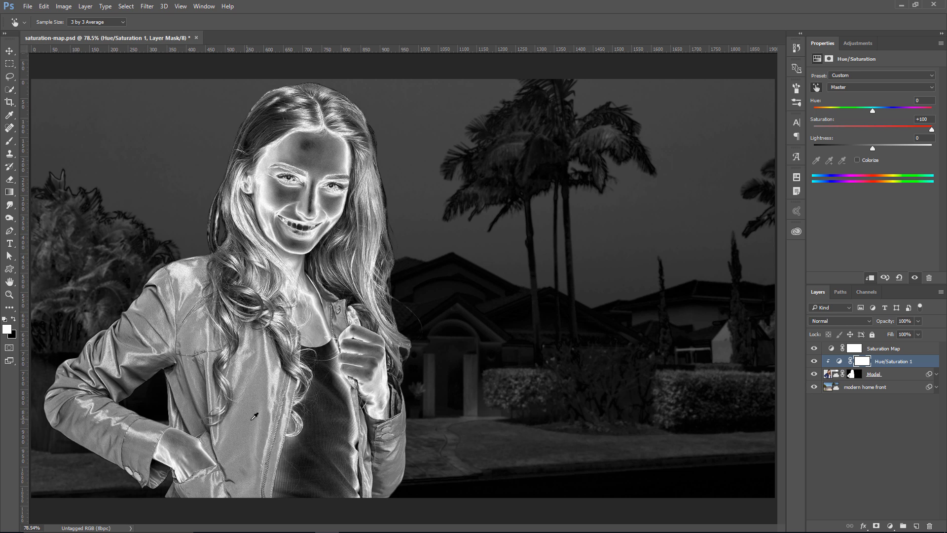
click(814, 349)
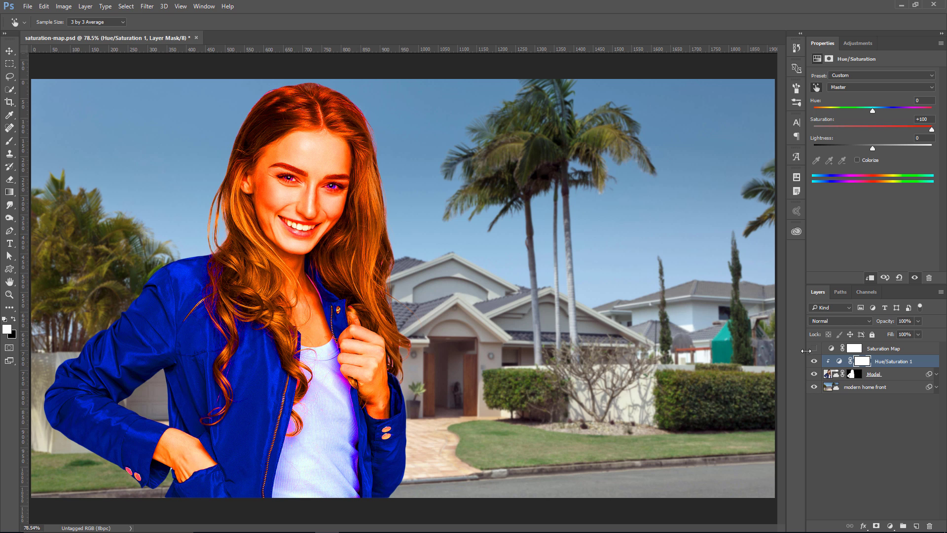
Step: Reset the Hue/Saturation layer and set saturation to -35, toggling the Saturation Map to compare
click(814, 348)
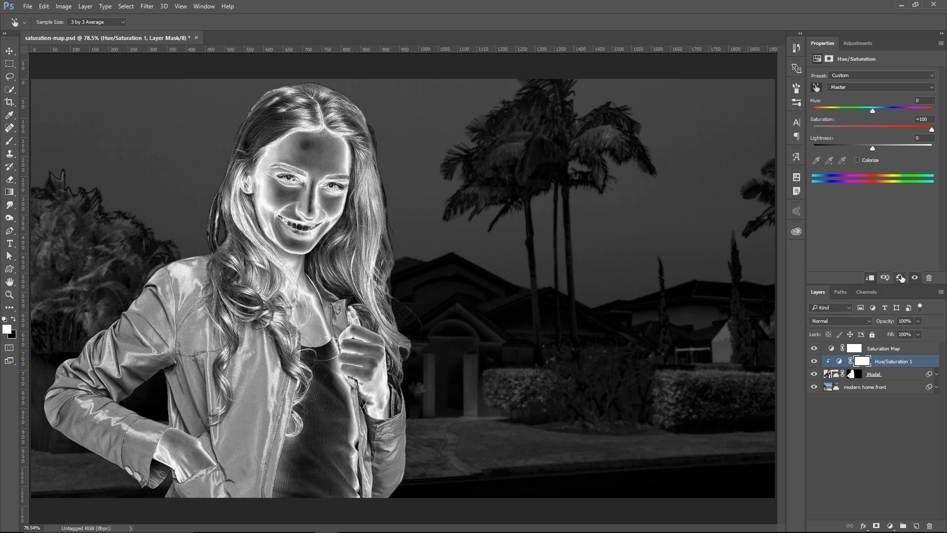
click(899, 278)
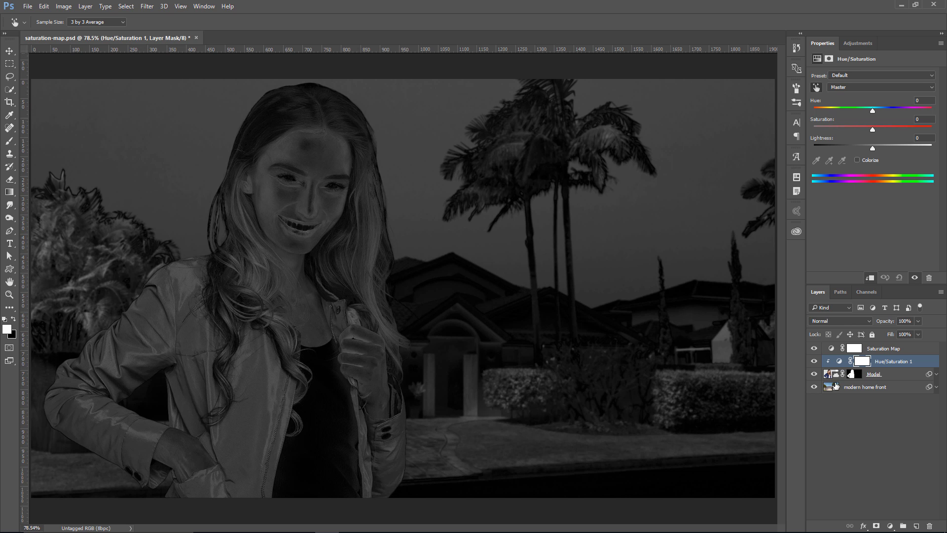
click(815, 349)
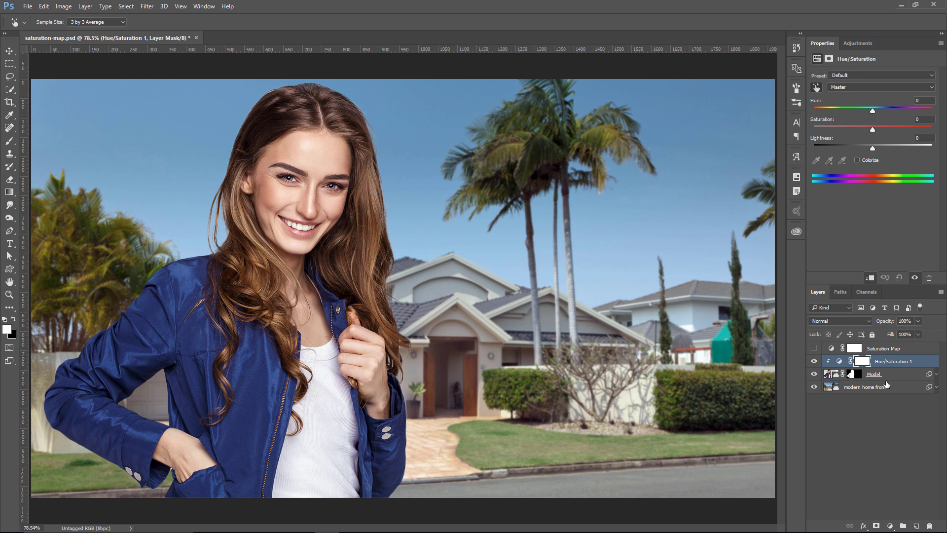
click(815, 348)
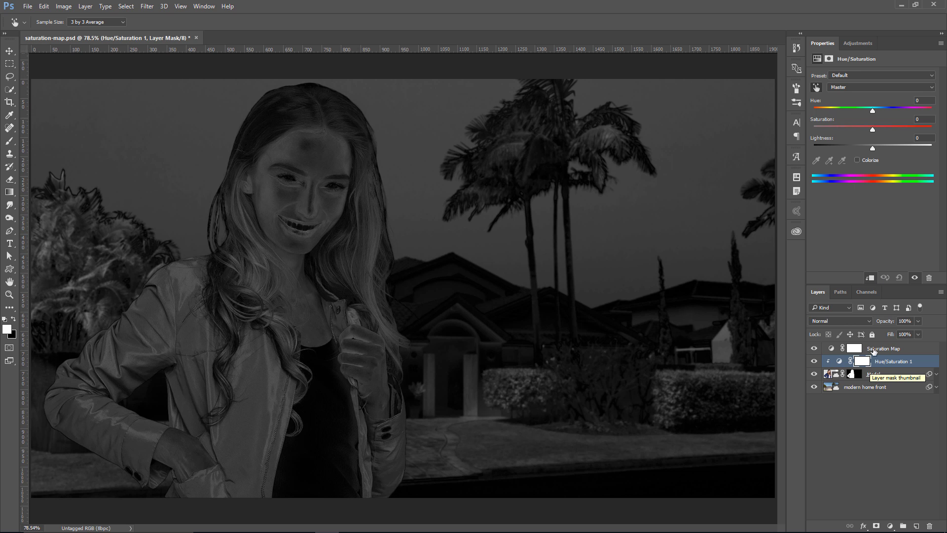
drag(873, 129, 852, 140)
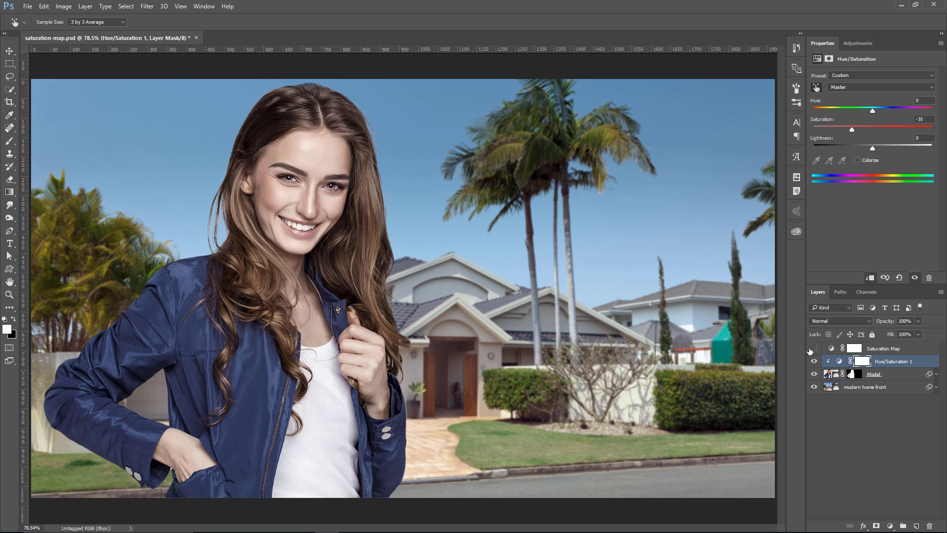
click(814, 348)
Step: Move Hue/Saturation 1 below the Model layer and raise its saturation to +35
drag(837, 365, 843, 378)
click(815, 348)
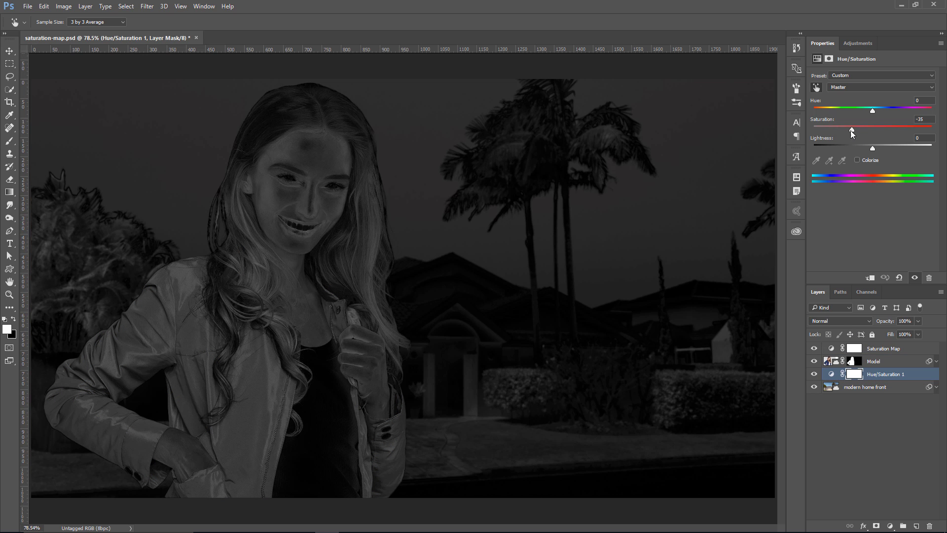
drag(851, 129, 892, 129)
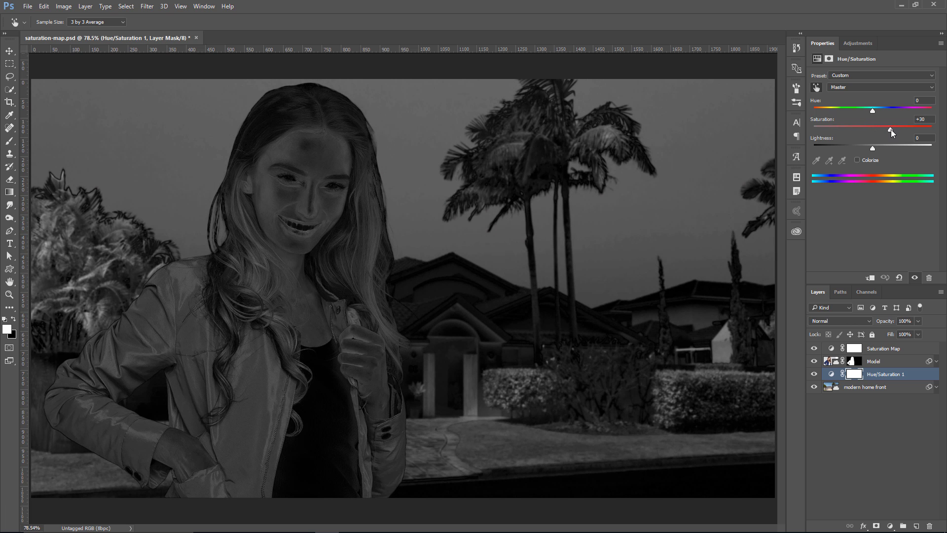
Step: Toggle the Saturation Map and Hue/Saturation layers to compare the background's colours
click(813, 349)
click(814, 375)
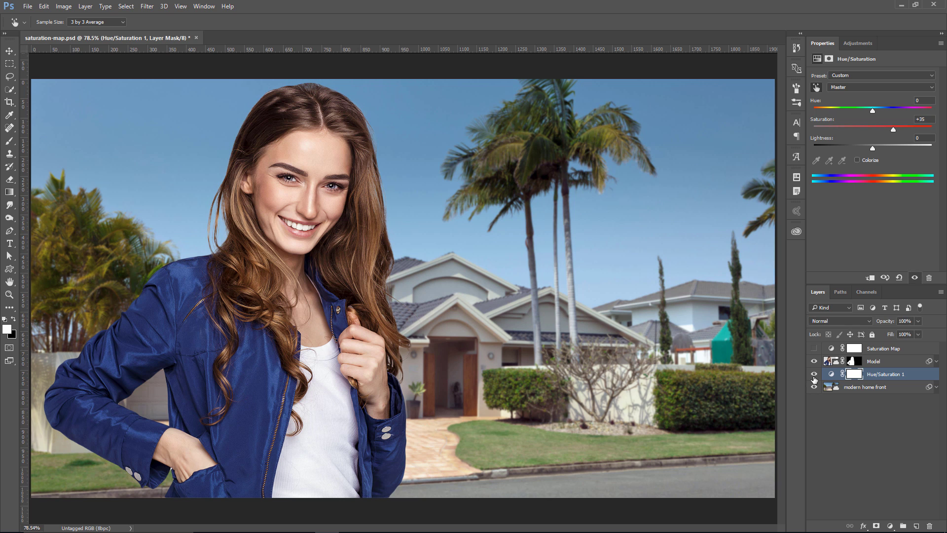
click(814, 375)
click(814, 375)
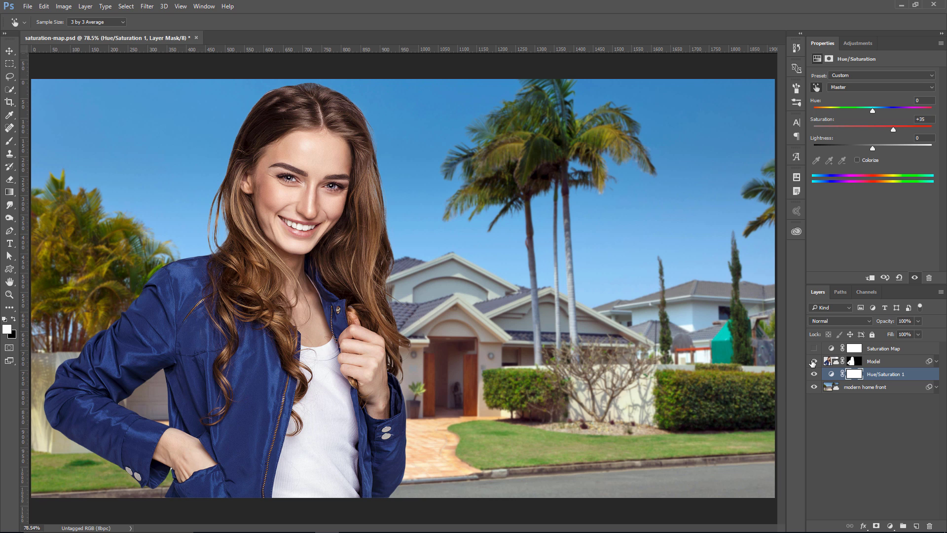
click(814, 349)
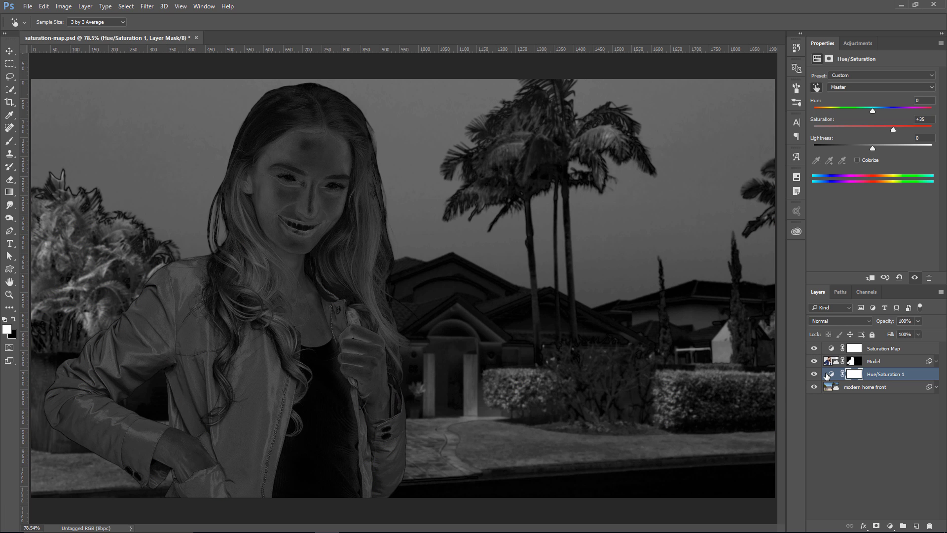
click(814, 349)
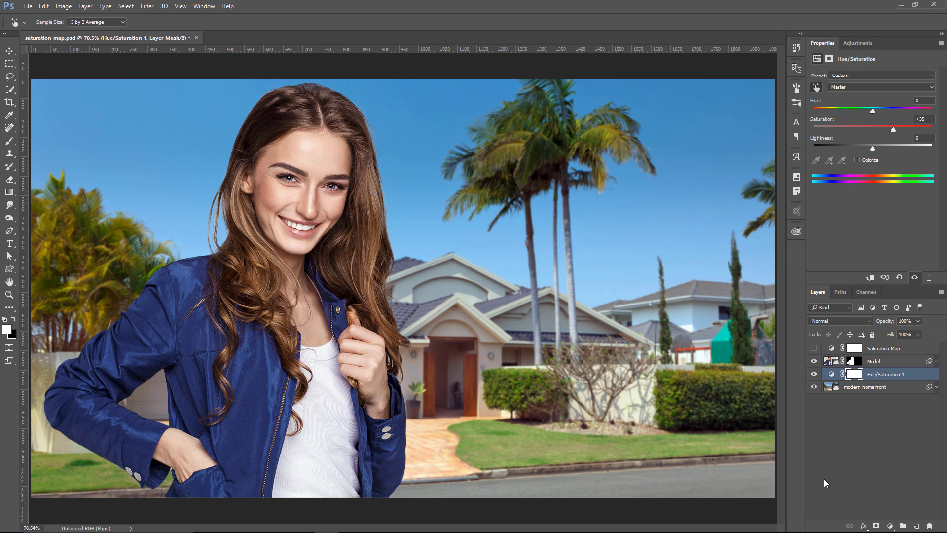